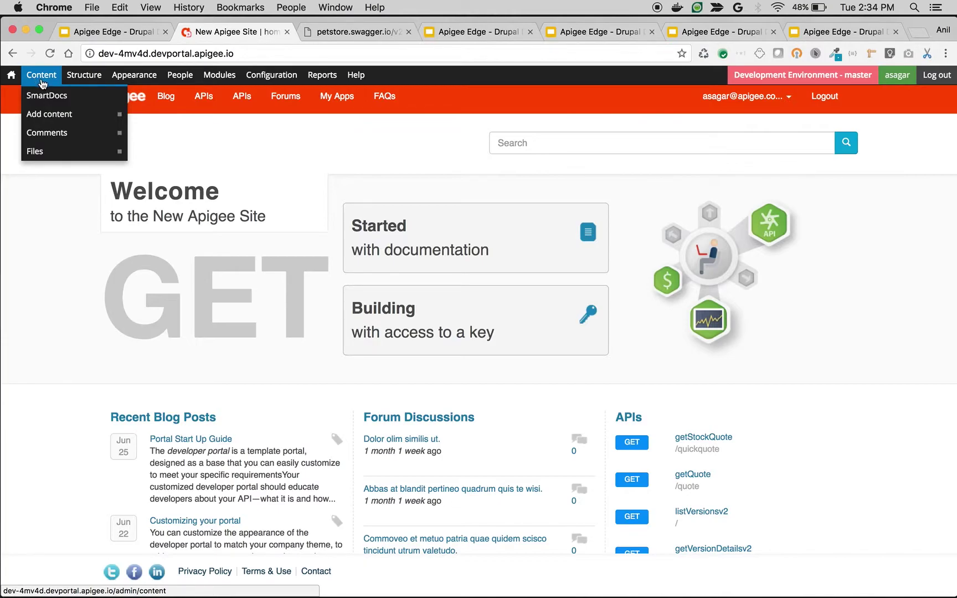
Check the Petstore swagger.json address, then start a new SmartDocs model from the models list
click(46, 96)
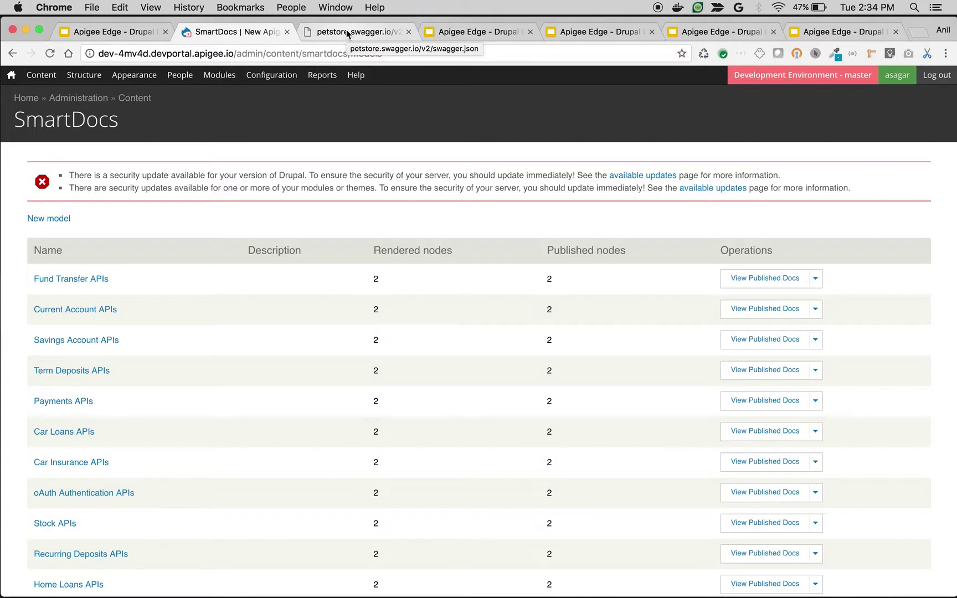
click(346, 32)
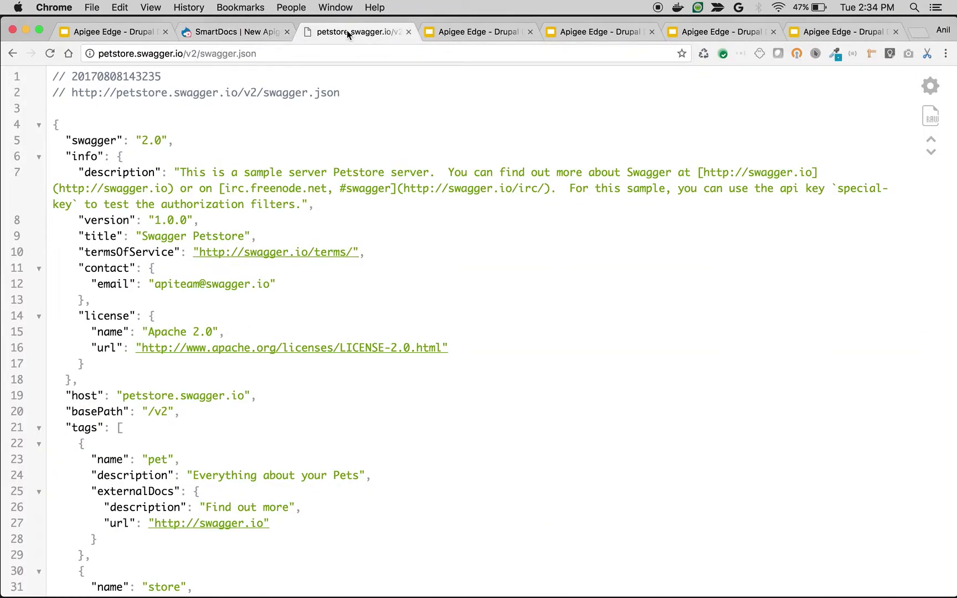
click(275, 53)
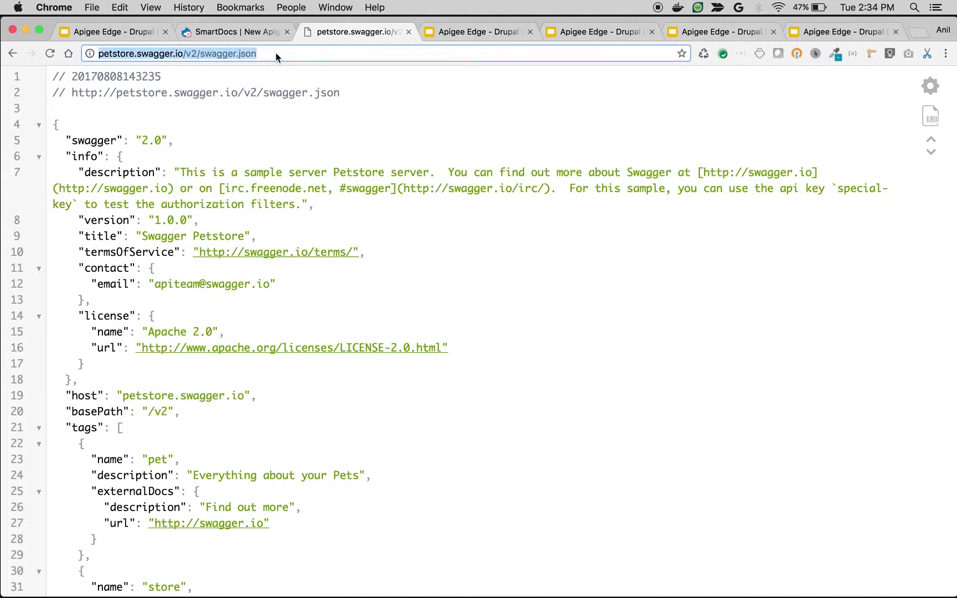
click(246, 33)
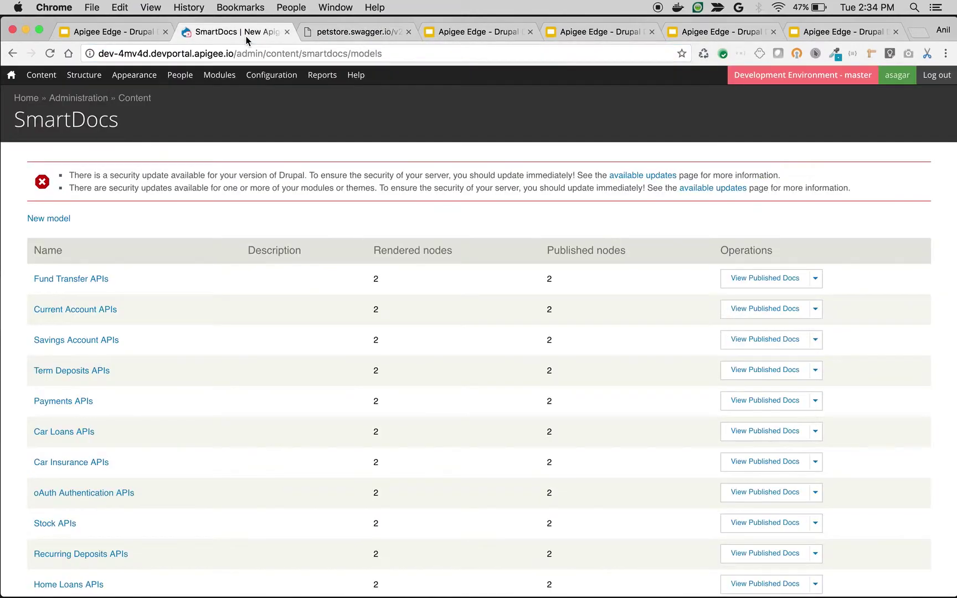
click(61, 223)
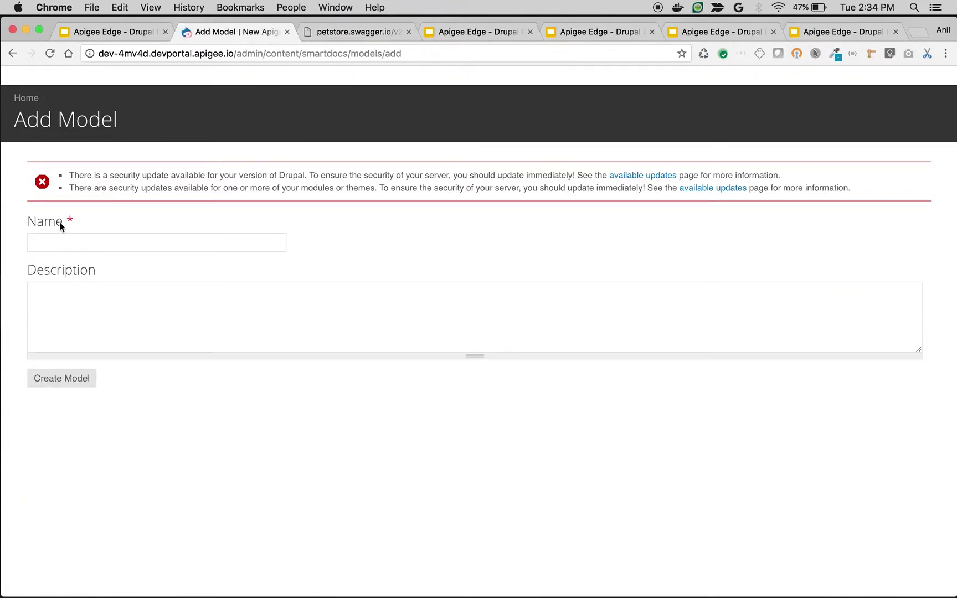
Name the model PetStore API Docs, reuse the name as its description, and create it
click(69, 241)
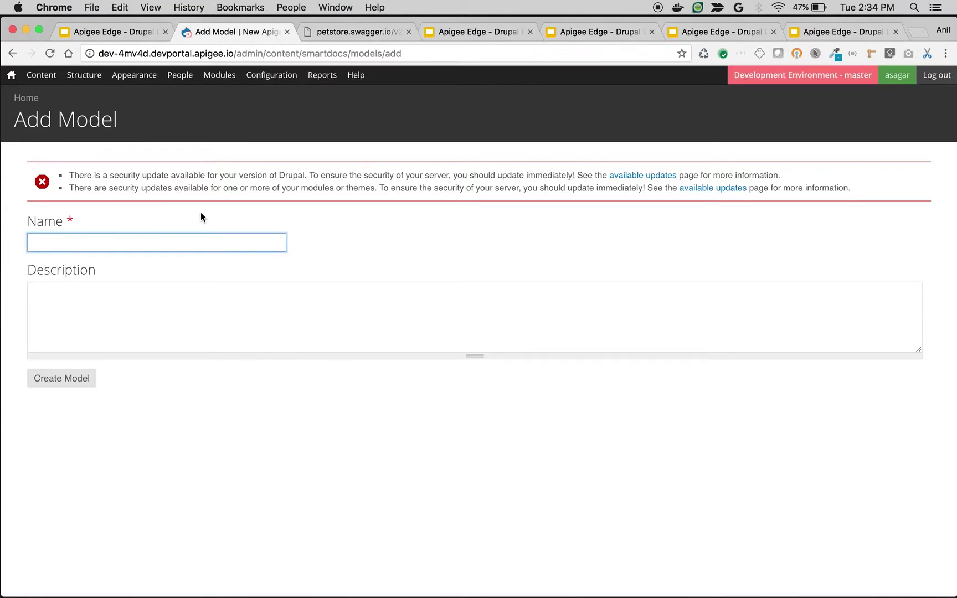
text(PetS)
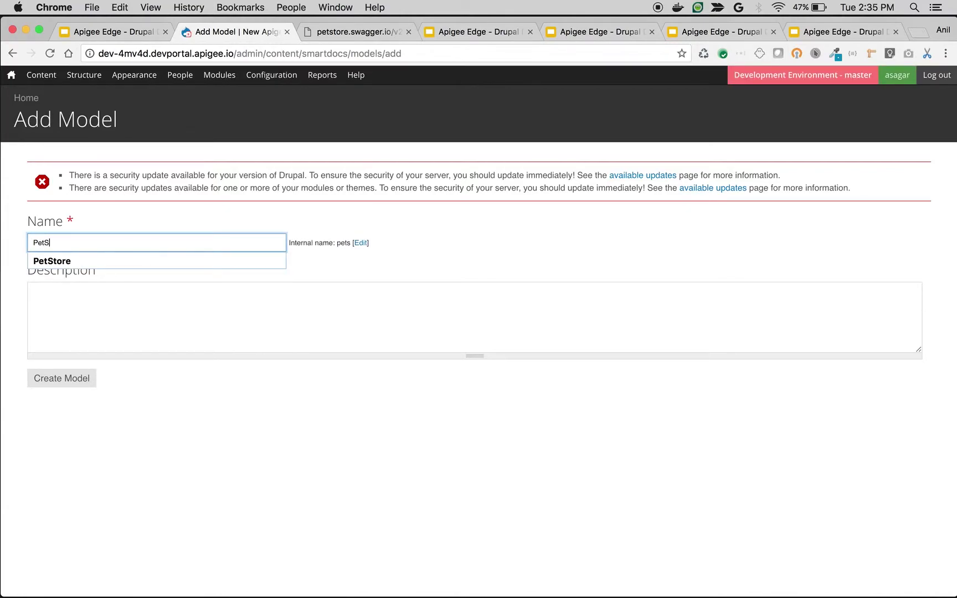
text(tore API Doc)
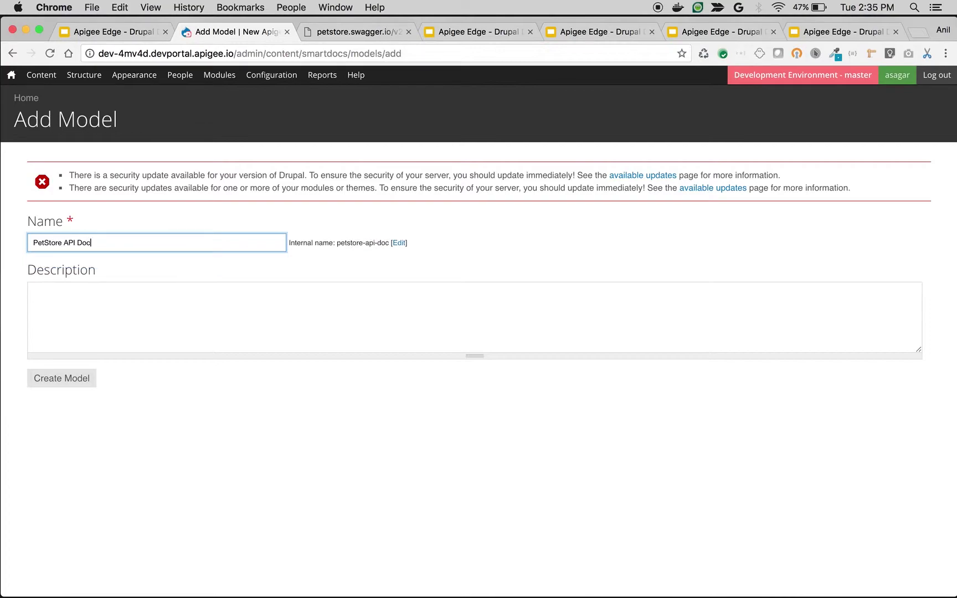
text(s)
click(214, 304)
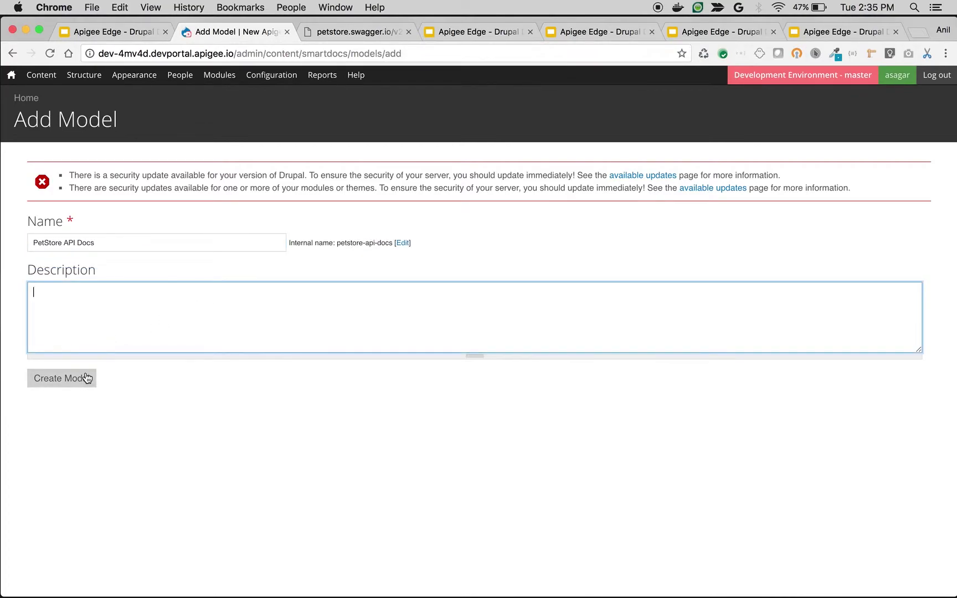
double_click(120, 241)
click(120, 241)
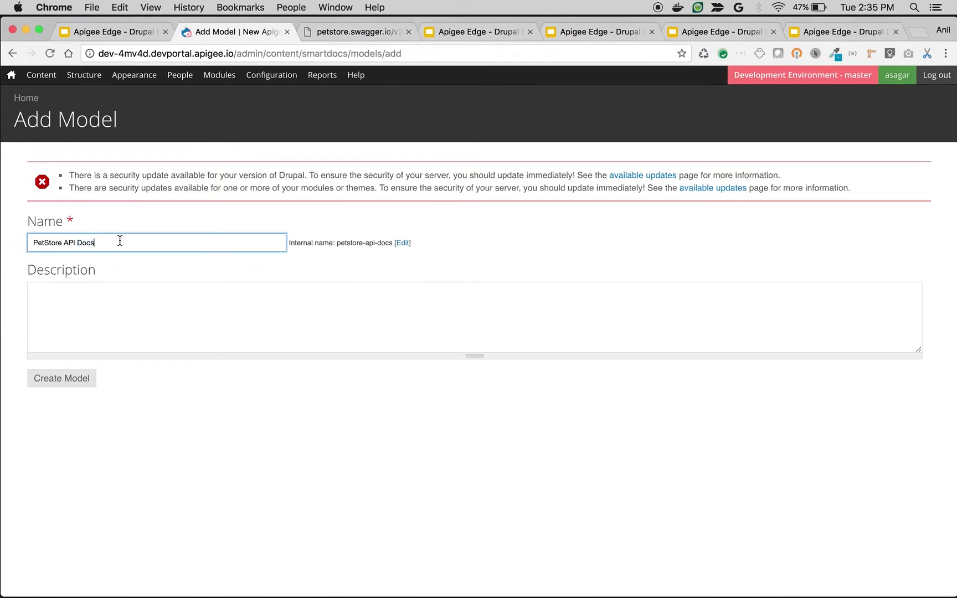
key(super+a)
key(super+c)
click(97, 307)
key(super+v)
click(82, 379)
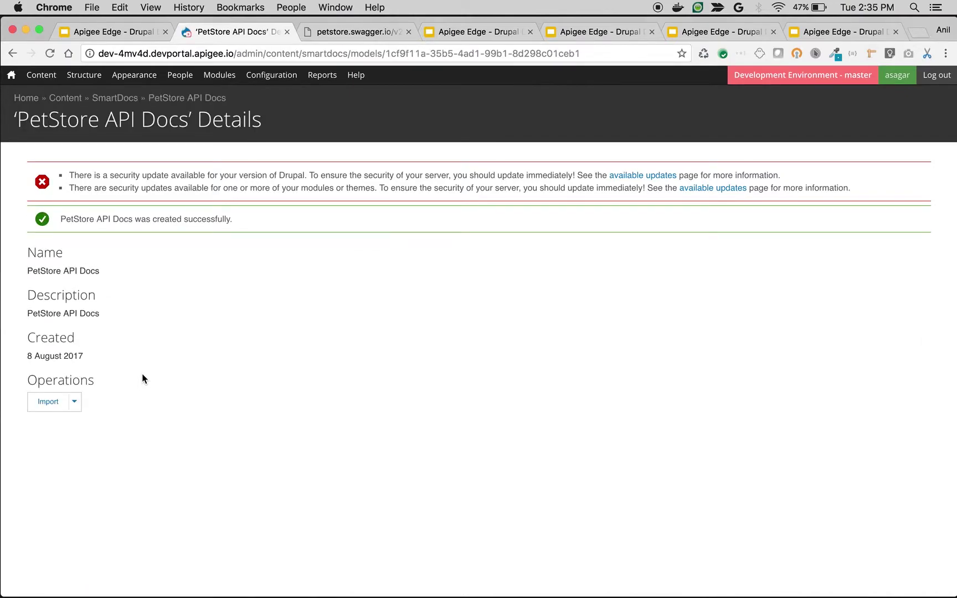
Start an import as OpenAPI (Swagger) - JSON with upload type URL
click(53, 403)
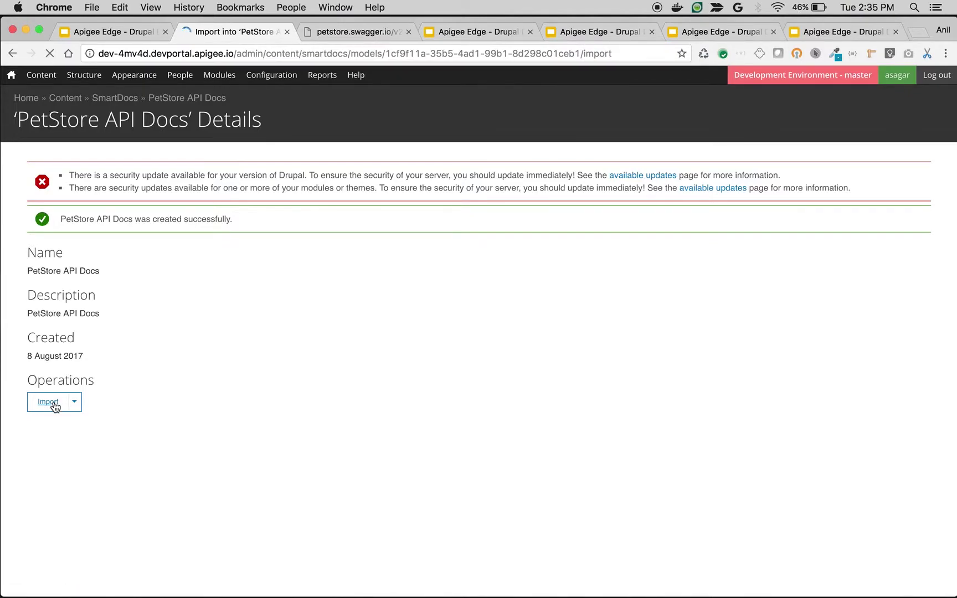
click(78, 287)
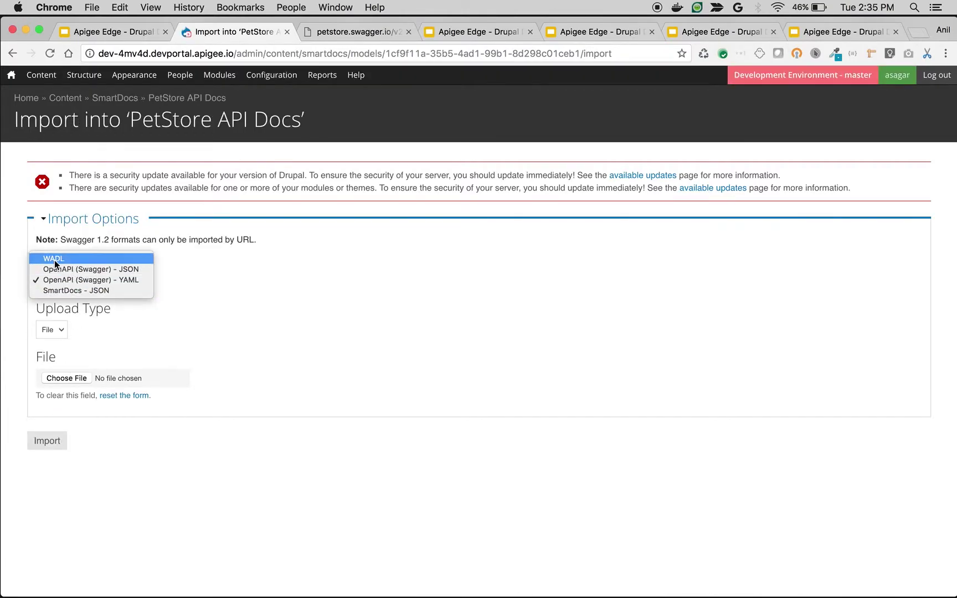
click(84, 269)
click(60, 329)
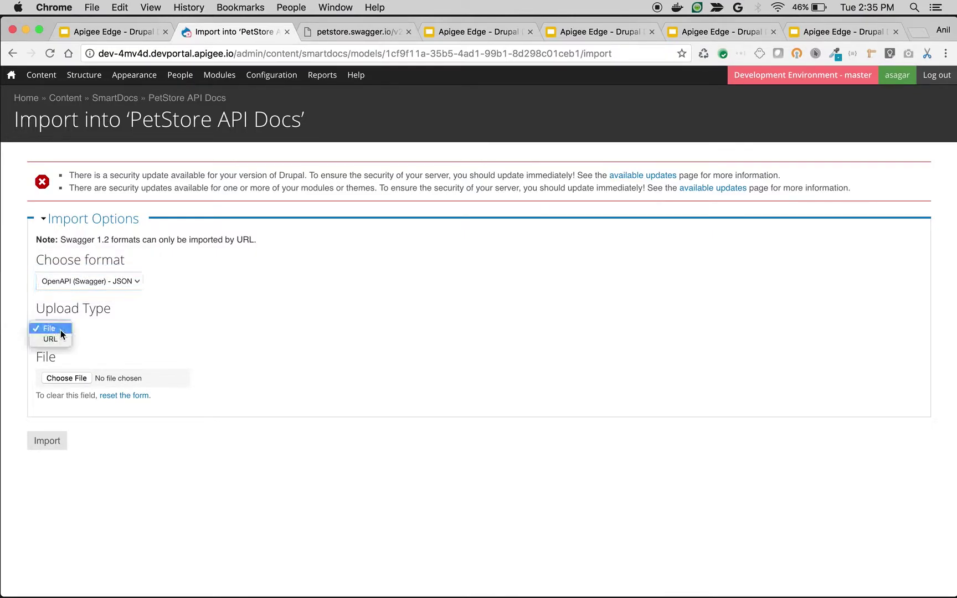
click(58, 338)
click(351, 32)
click(329, 53)
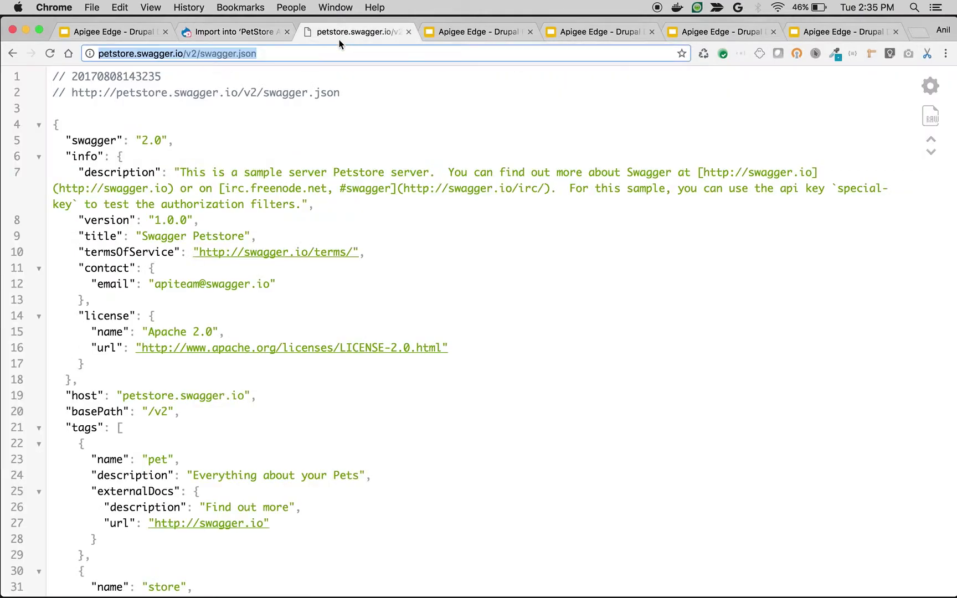
key(super+a)
click(232, 35)
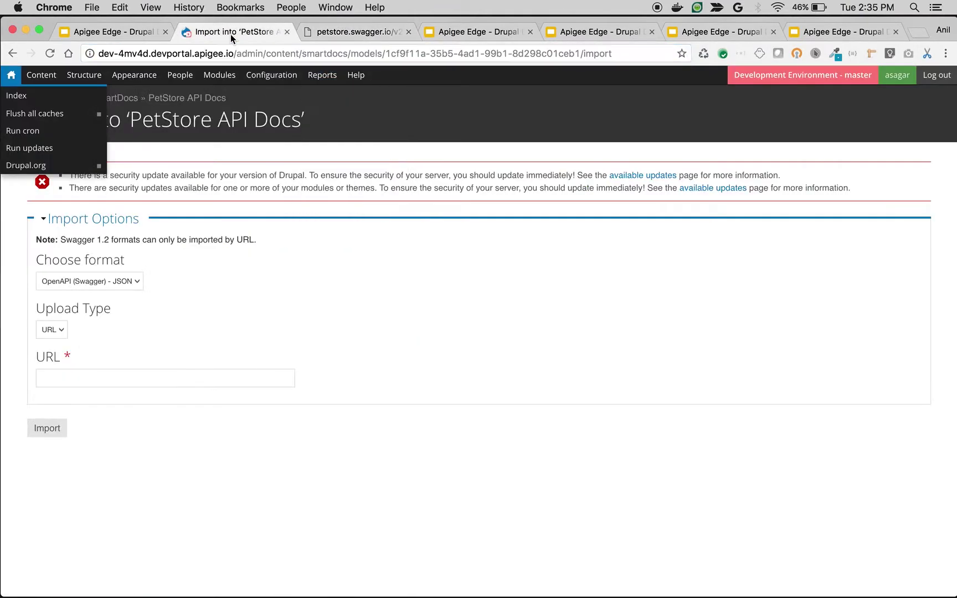
click(86, 376)
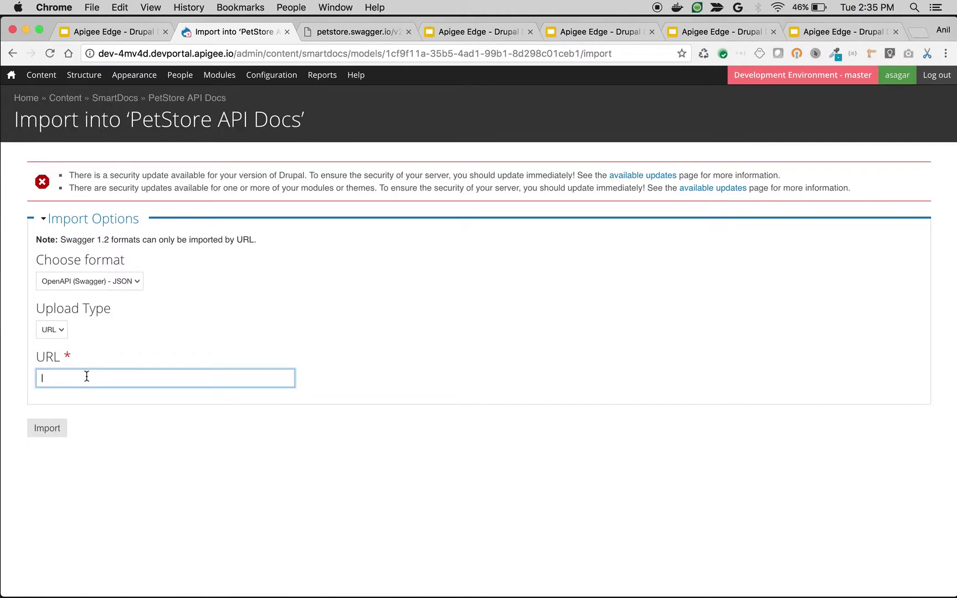
key(super+v)
click(71, 397)
click(49, 432)
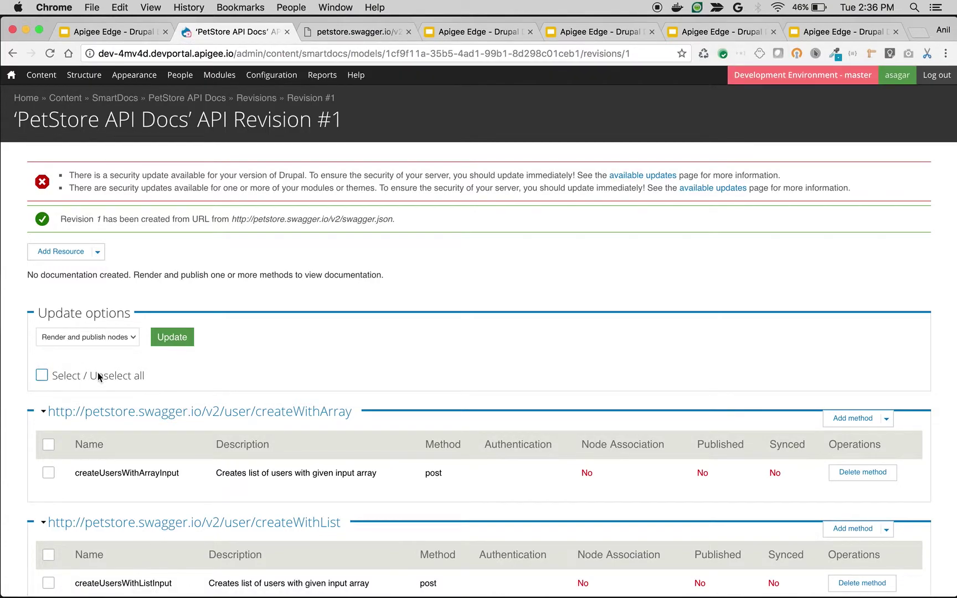
Select all 20 methods and update with 'Render and publish nodes'
click(42, 377)
scroll(89, 379, down, 1)
click(170, 316)
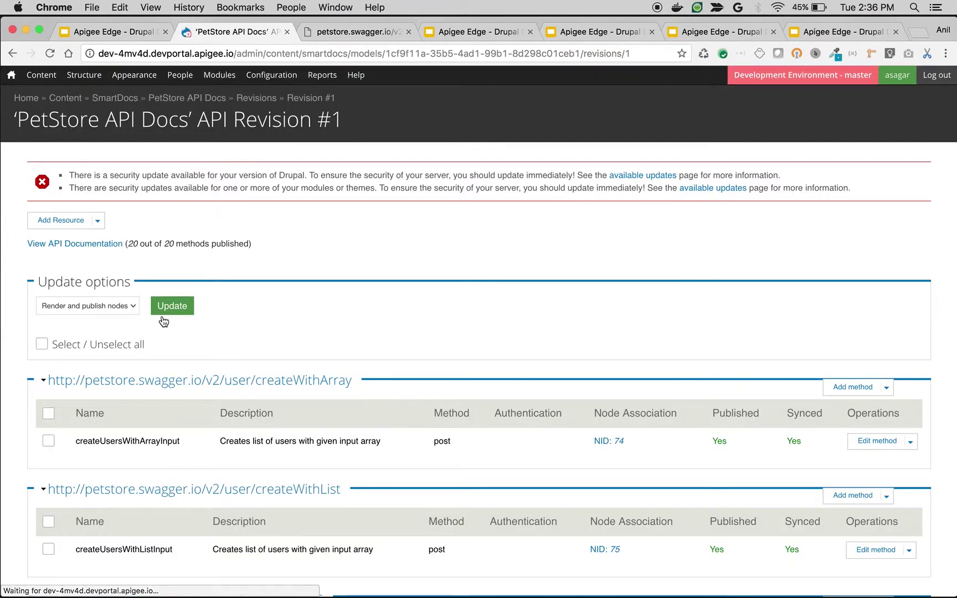
From the published docs, send addPet with id 0123456 and category name AnilPet, getting 400 Bad Request
click(87, 247)
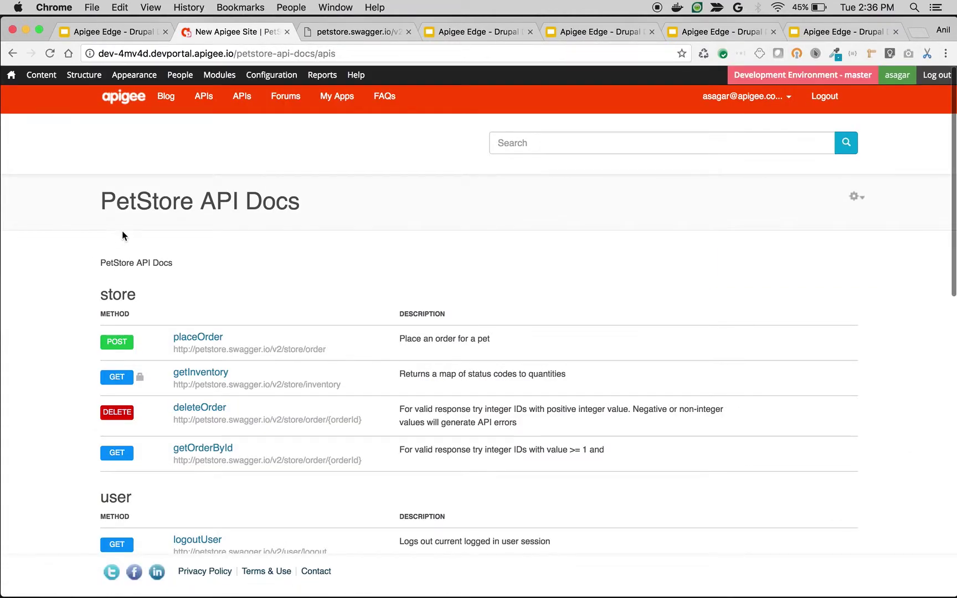
scroll(229, 340, down, 3)
scroll(228, 340, down, 2)
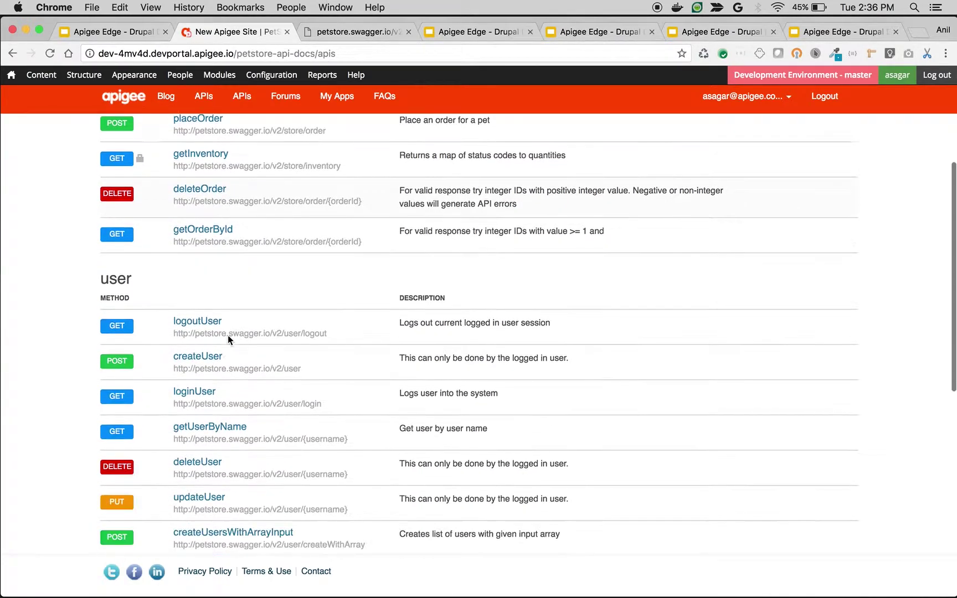
scroll(227, 335, down, 3)
scroll(228, 335, down, 2)
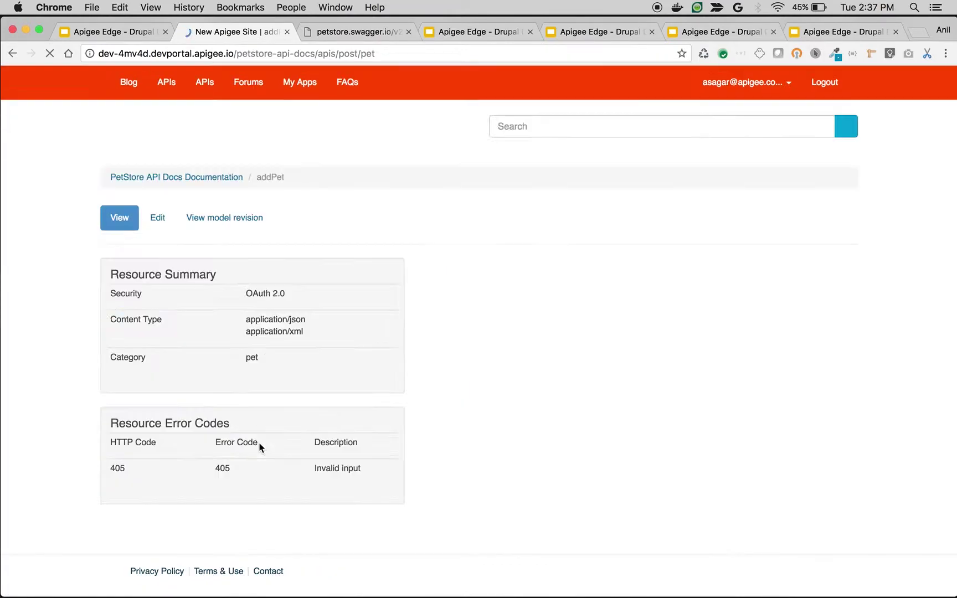
scroll(259, 444, up, 2)
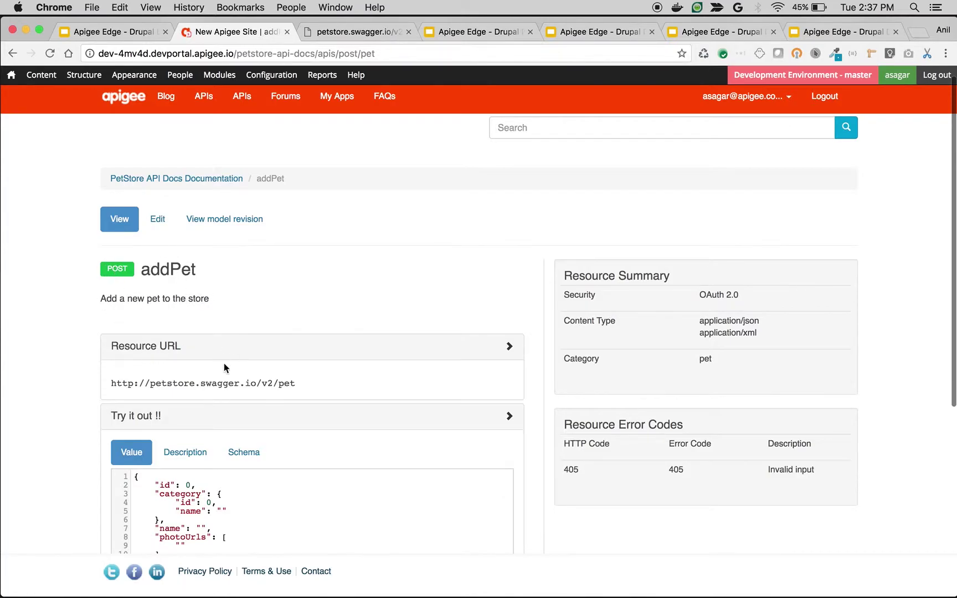
scroll(120, 434, down, 3)
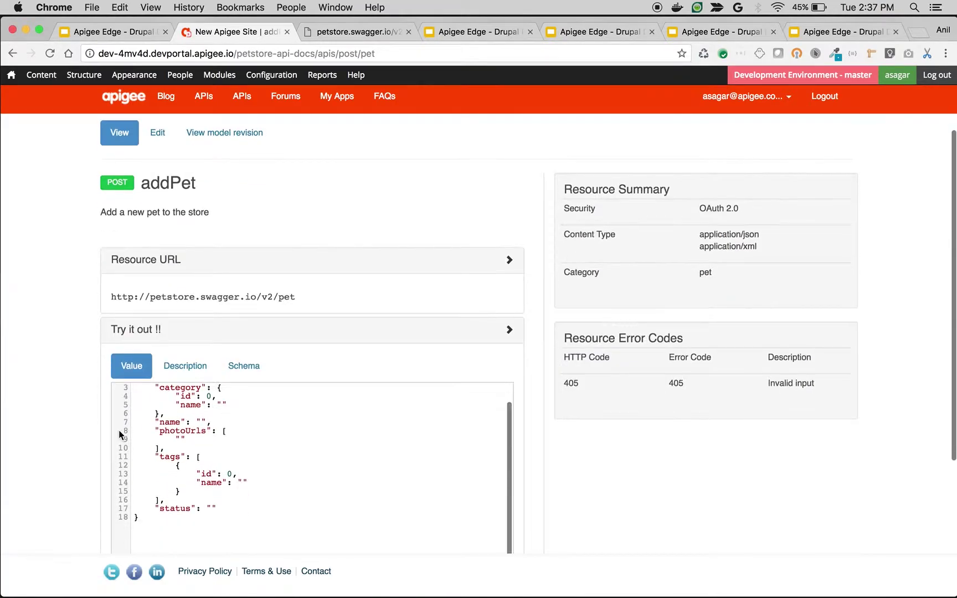
scroll(77, 451, down, 2)
scroll(185, 418, up, 2)
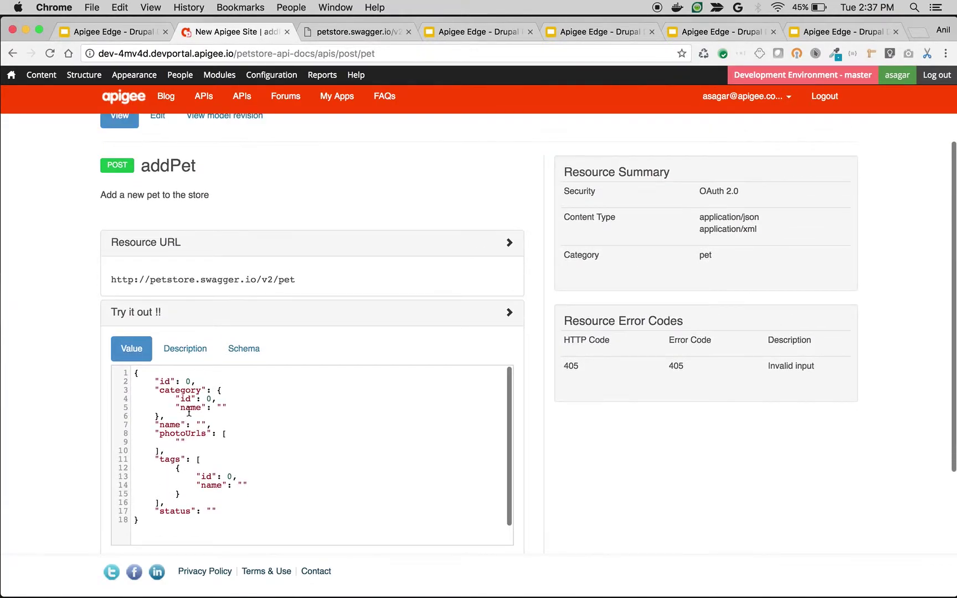
text(1234)
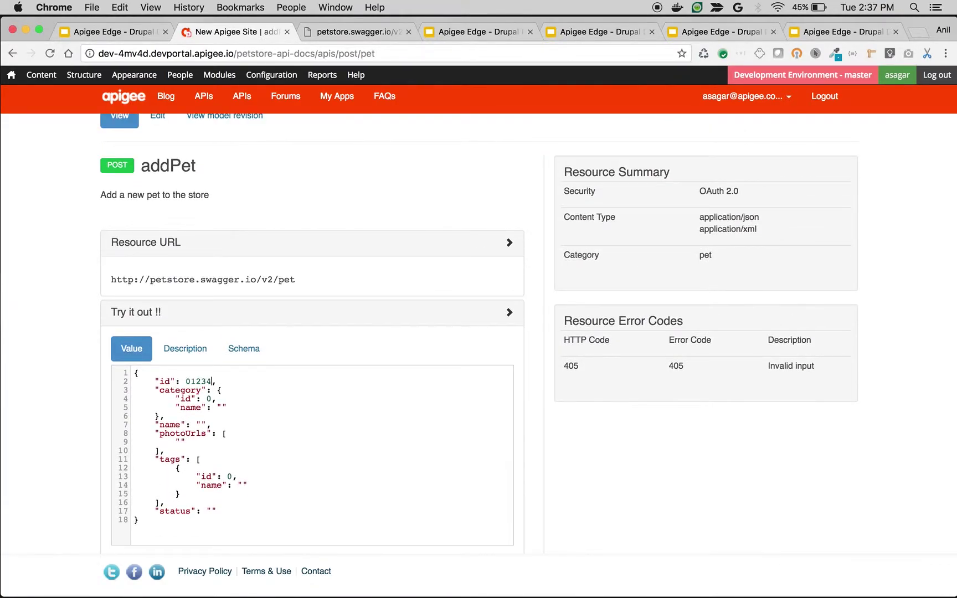
text(56)
click(220, 407)
text(AnilP)
text(et)
scroll(236, 456, down, 3)
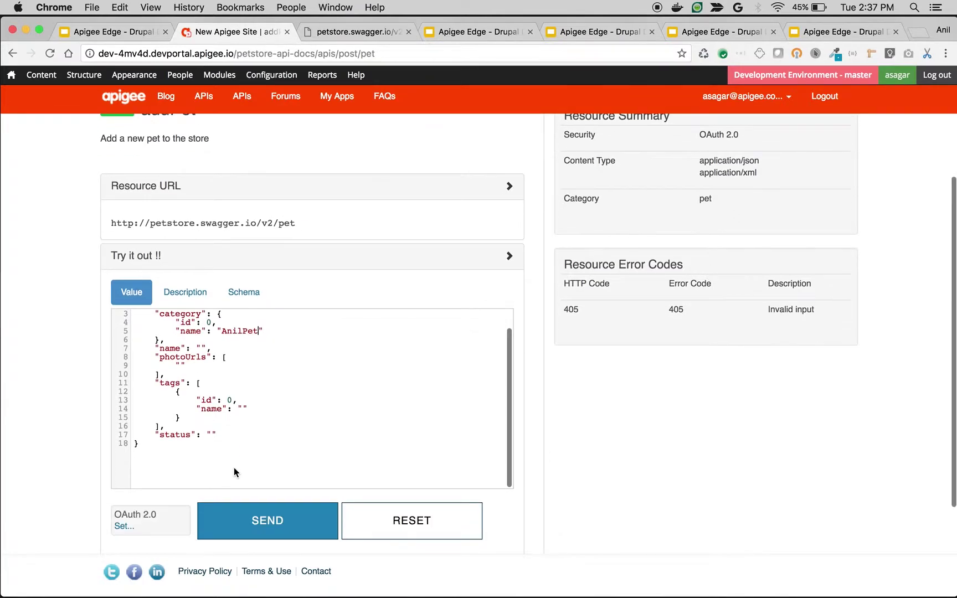
click(255, 519)
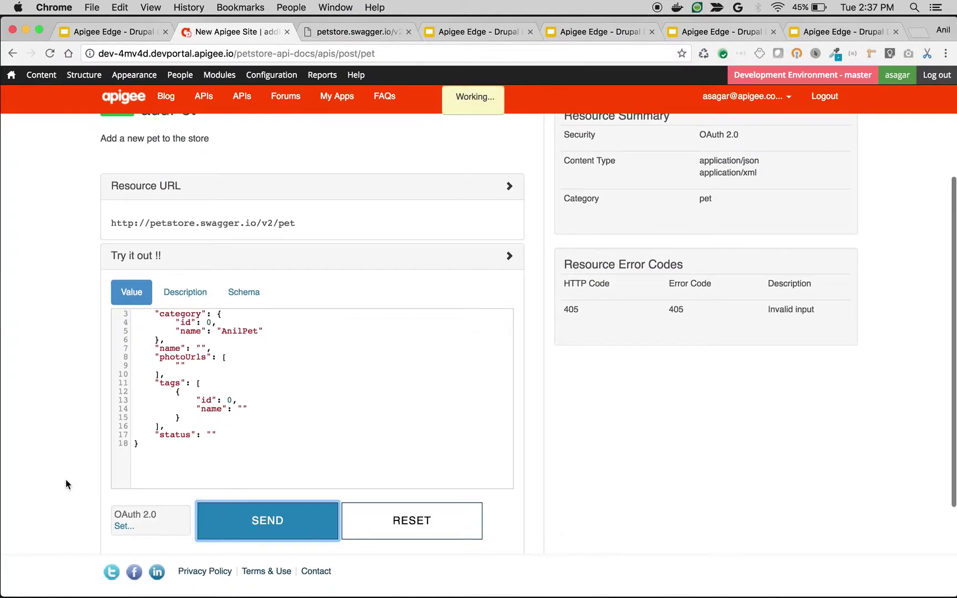
scroll(65, 479, down, 3)
scroll(65, 480, down, 1)
scroll(65, 479, down, 2)
scroll(66, 479, down, 2)
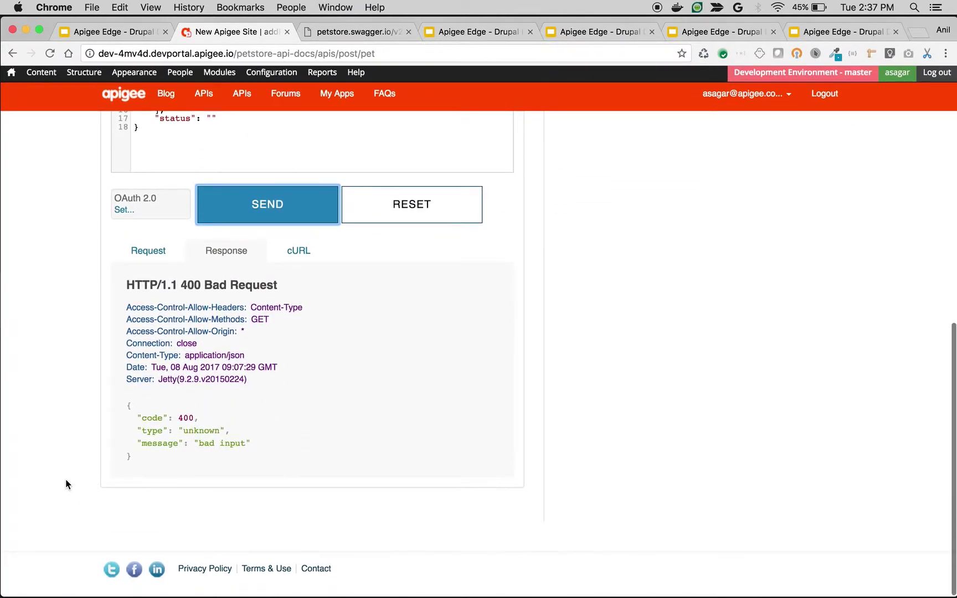
scroll(65, 484, up, 5)
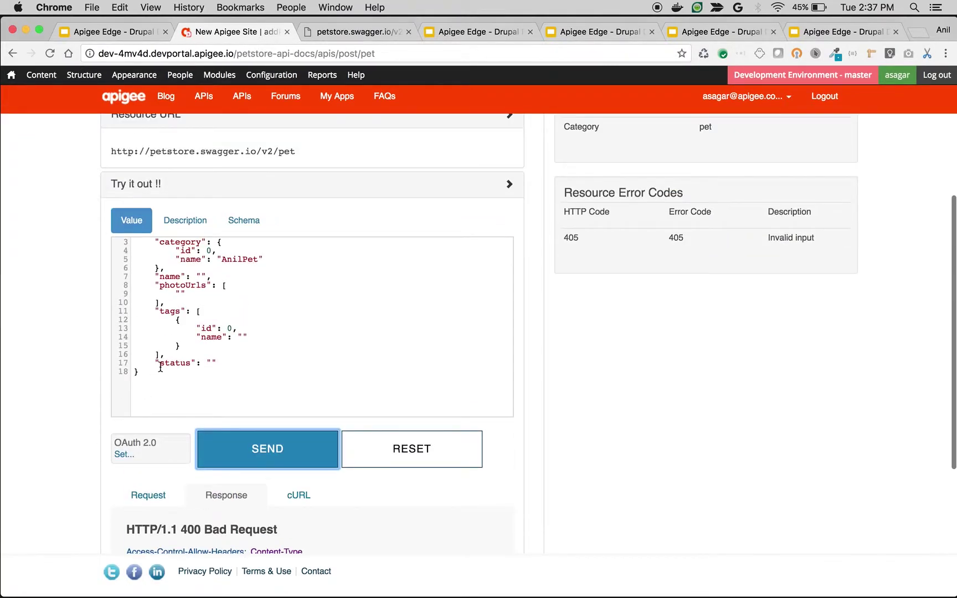
scroll(159, 367, up, 1)
scroll(159, 367, up, 1)
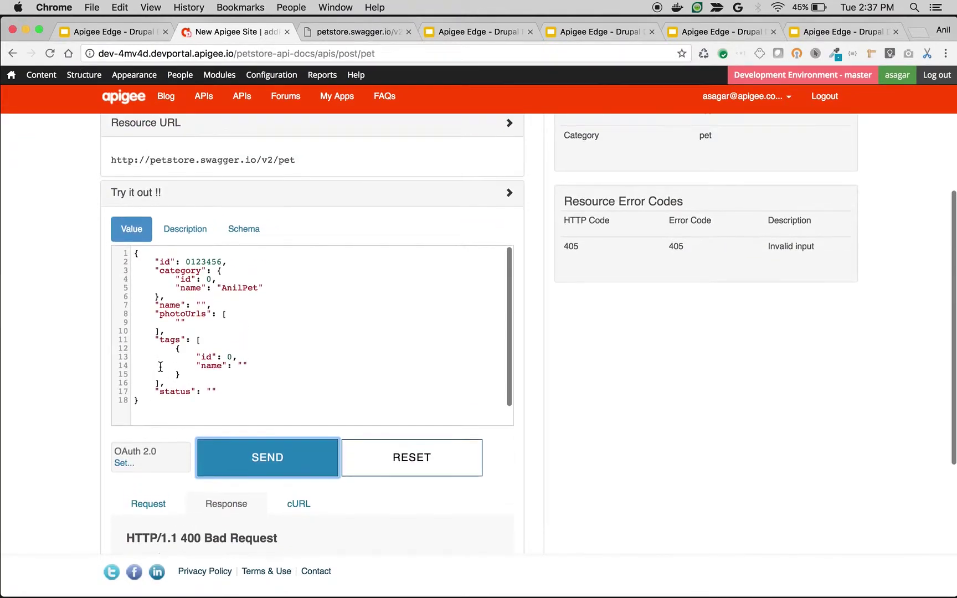
Change the id to the quoted string "123456789", resend addPet, and confirm the 200 OK echoes id 123456789
click(187, 266)
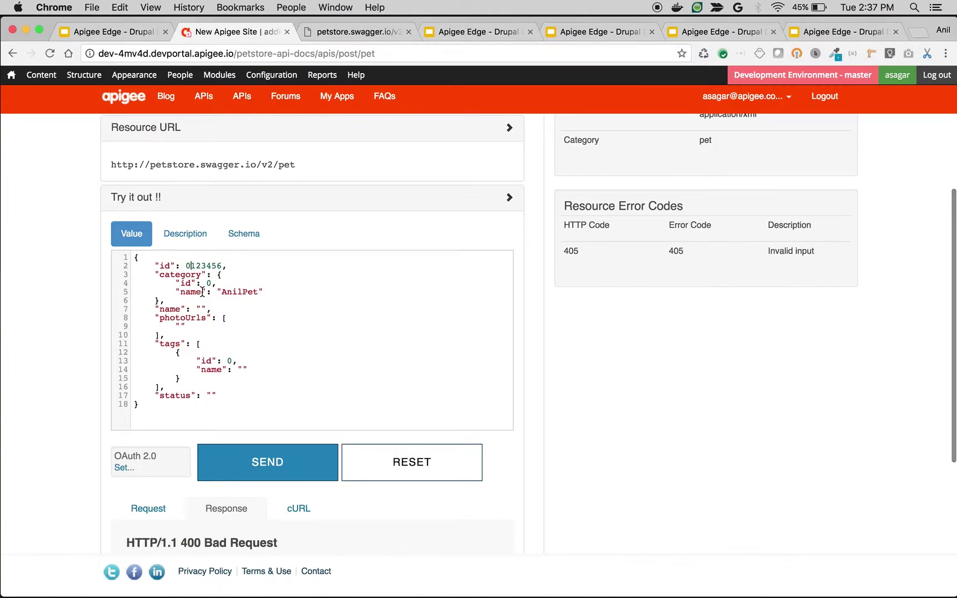
key(BackSpace)
text(")
key(Right)
key(Right)
key(Right)
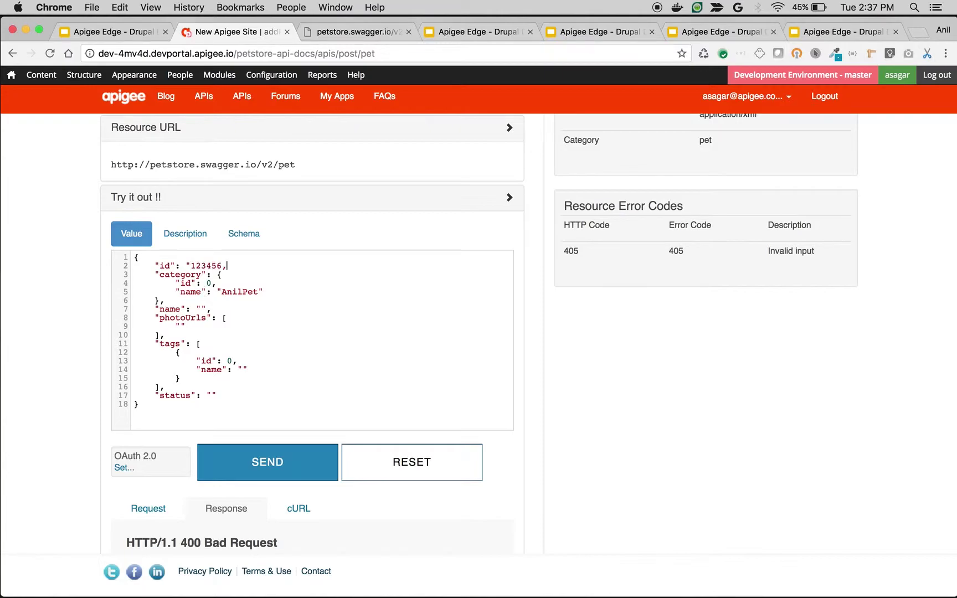
text(")
text(789)
click(267, 464)
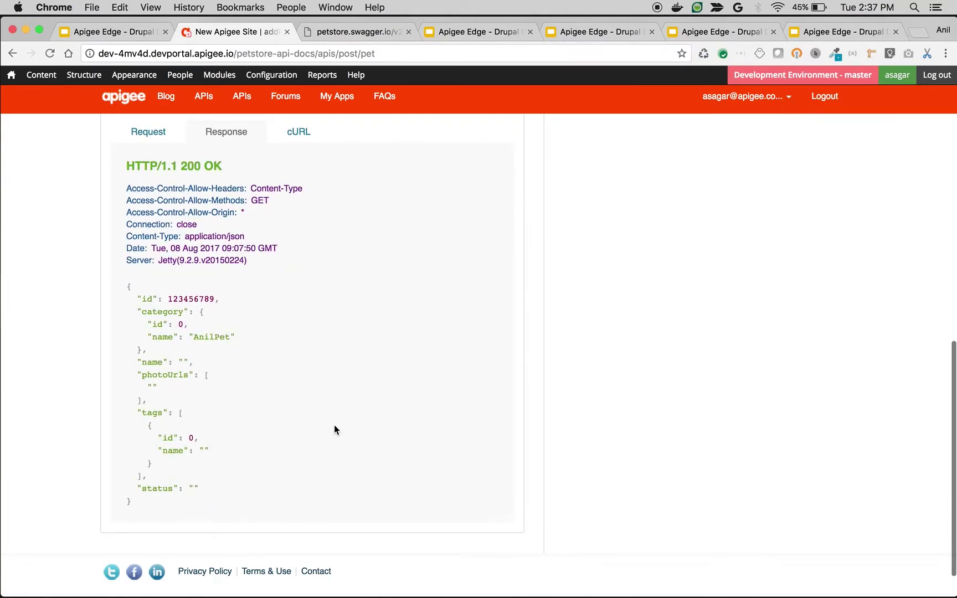
scroll(271, 414, up, 2)
double_click(196, 385)
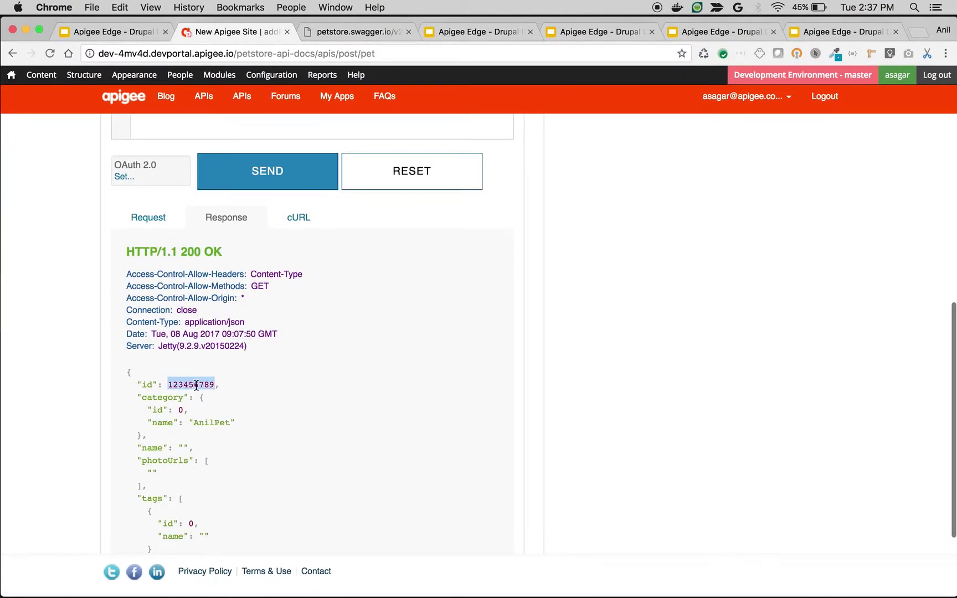
scroll(319, 363, up, 6)
scroll(319, 362, up, 5)
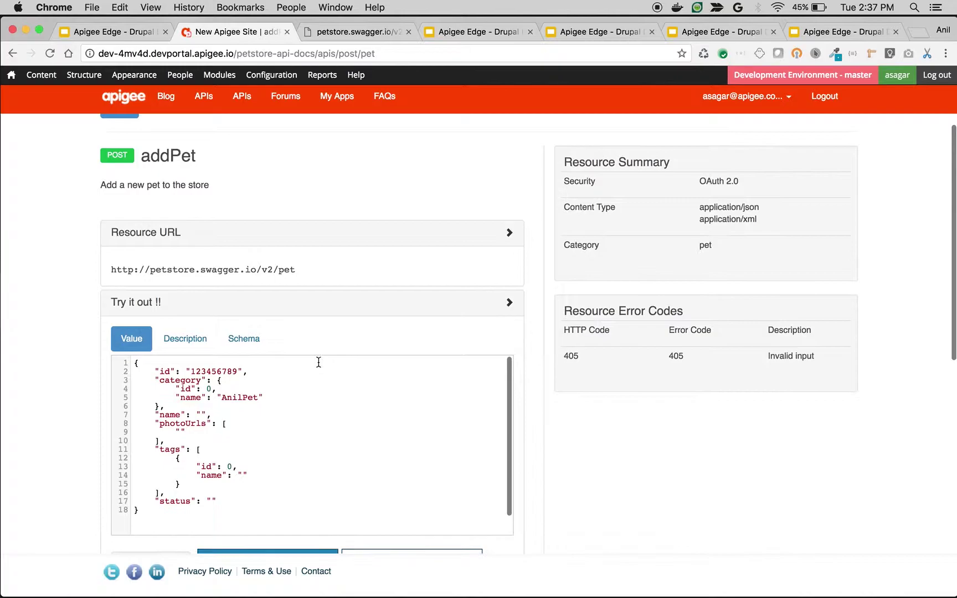
scroll(319, 362, up, 3)
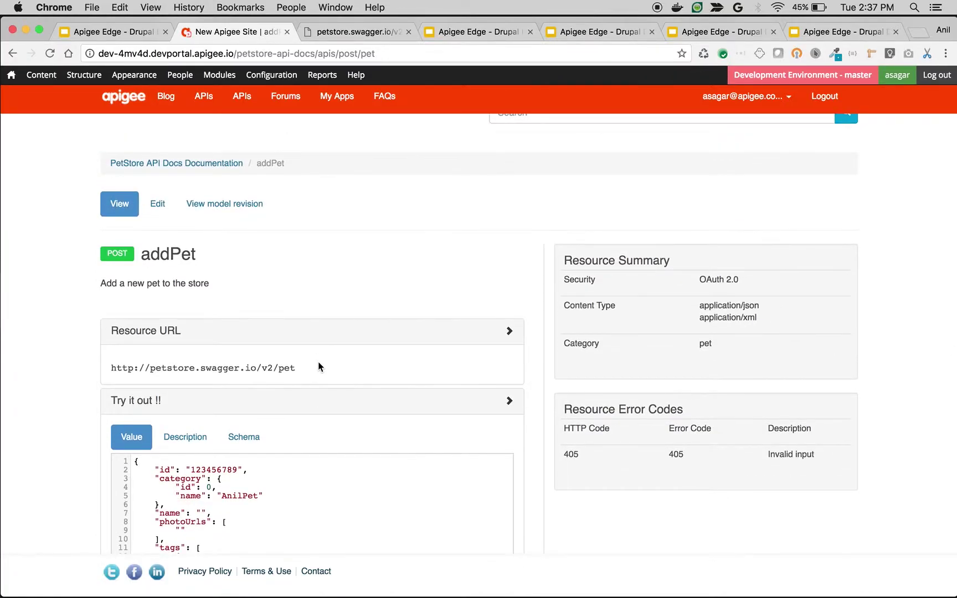